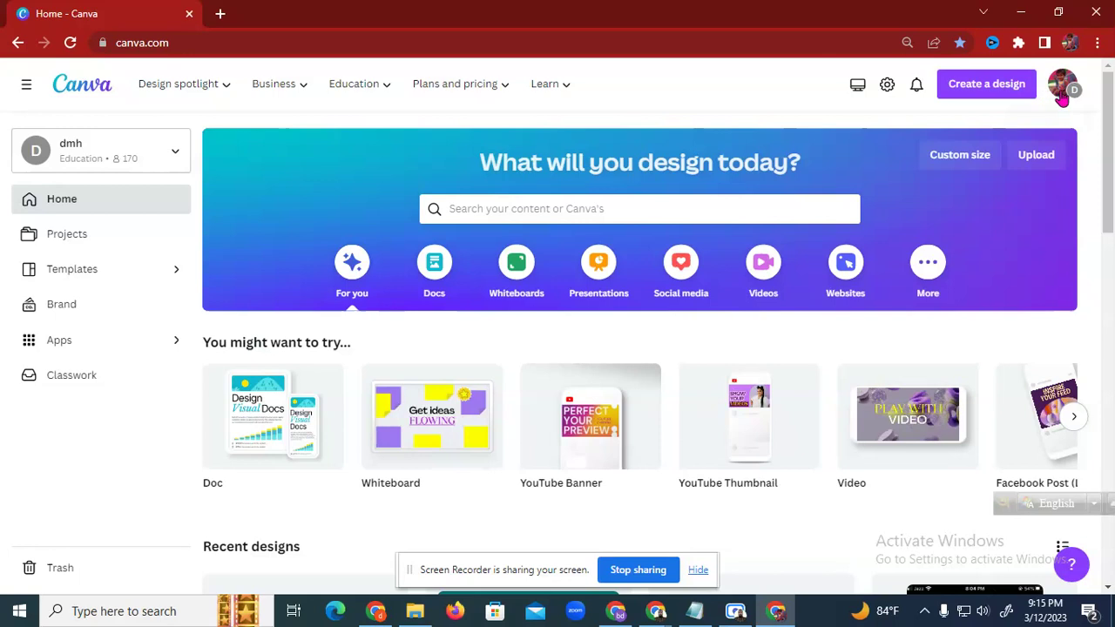
click(729, 96)
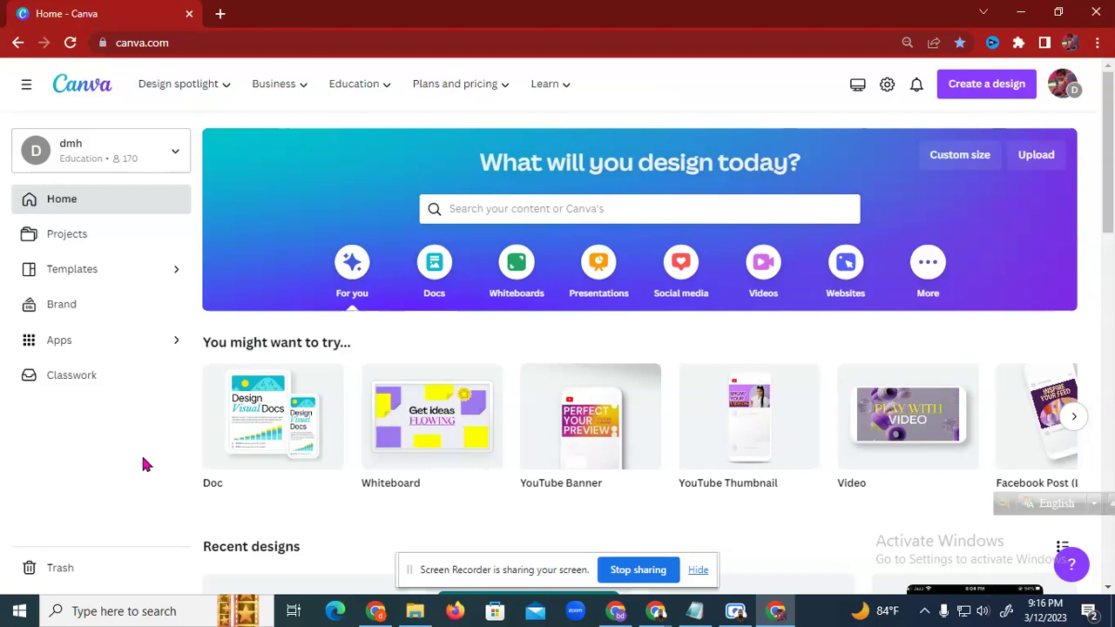
Open the Gmail inbox in a new browser tab
click(221, 13)
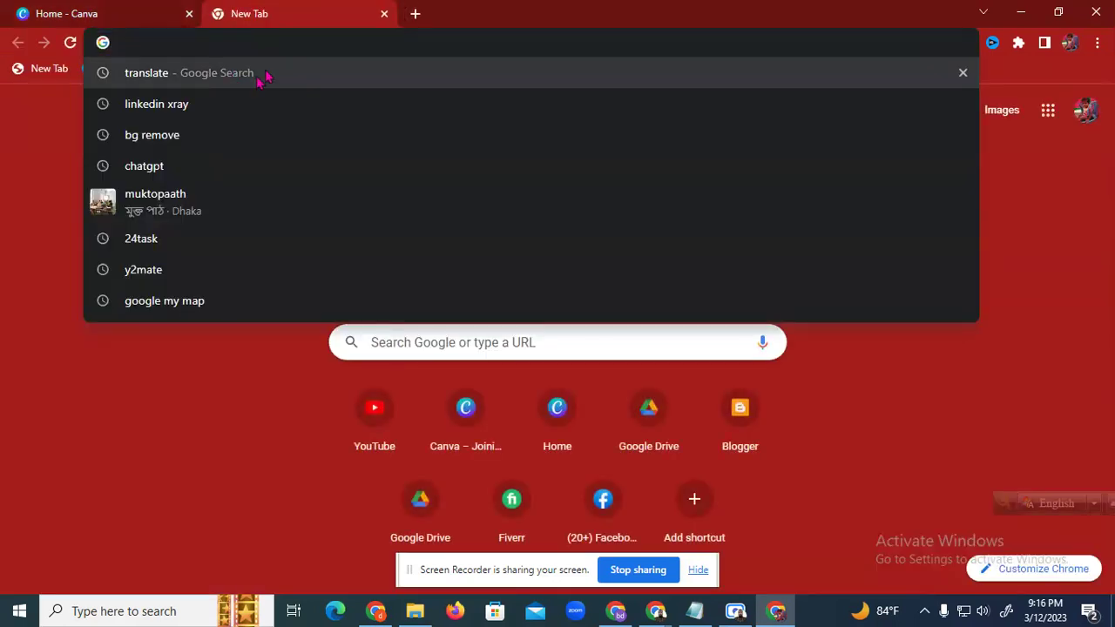
click(983, 129)
click(956, 116)
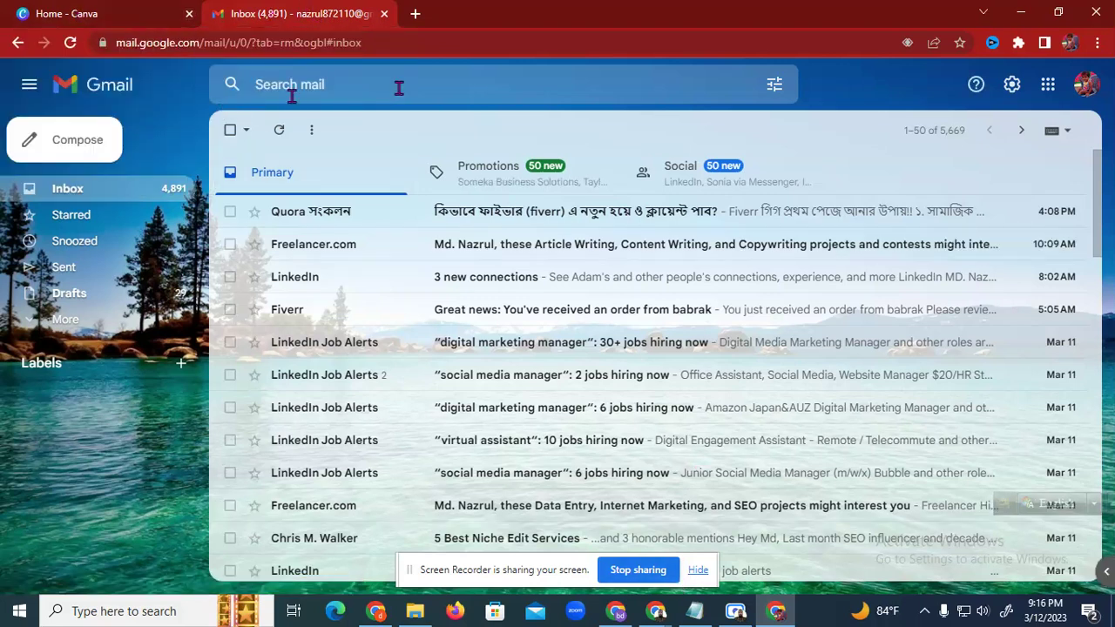
Search the mailbox for "canva" and open the email "Your Teacher has invited you to join their class on Canva"
click(399, 87)
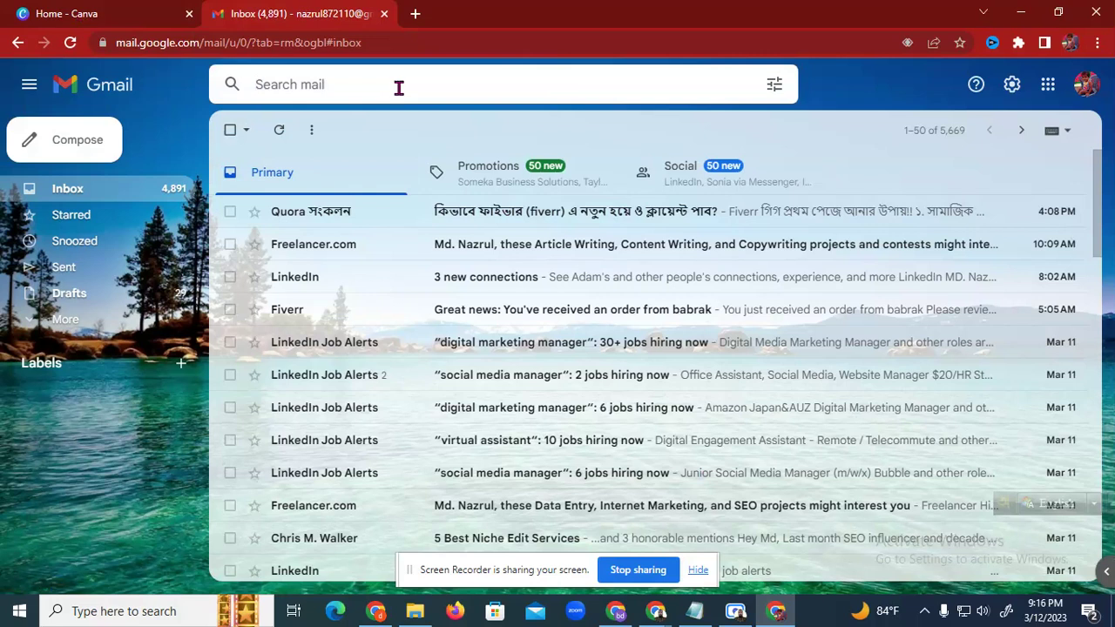
text(d)
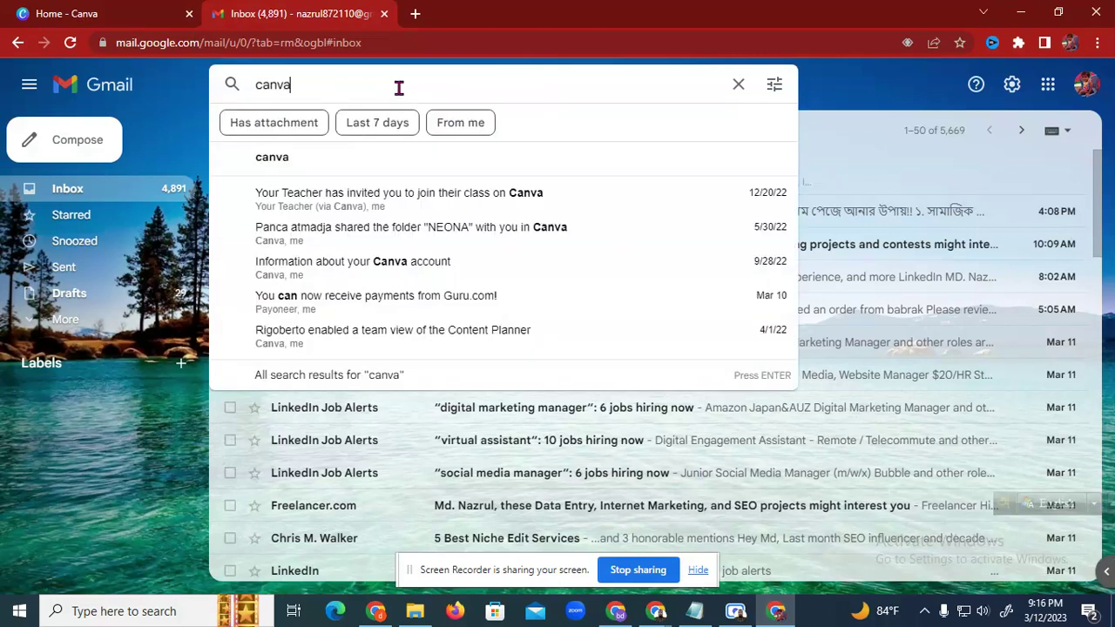
key(Return)
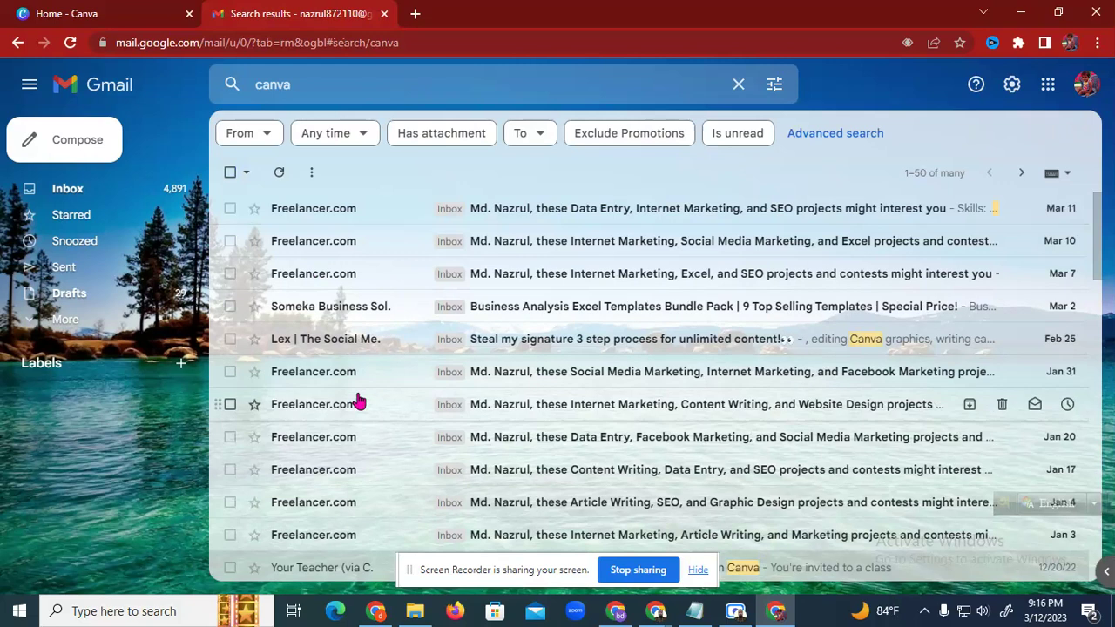
scroll(360, 398, down, 1)
scroll(470, 357, down, 3)
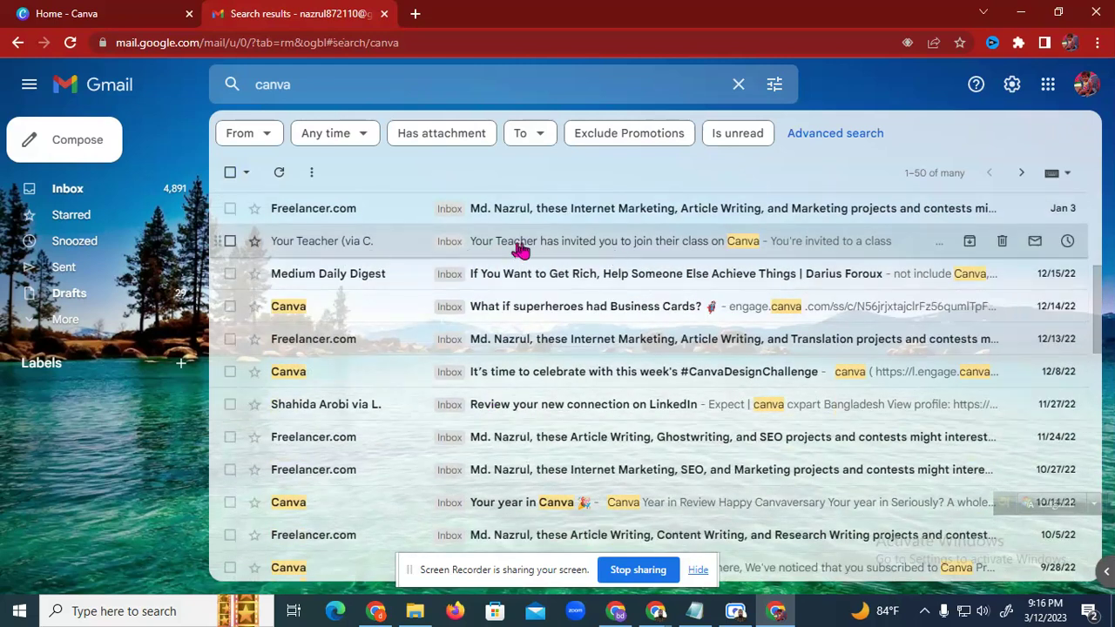
click(522, 248)
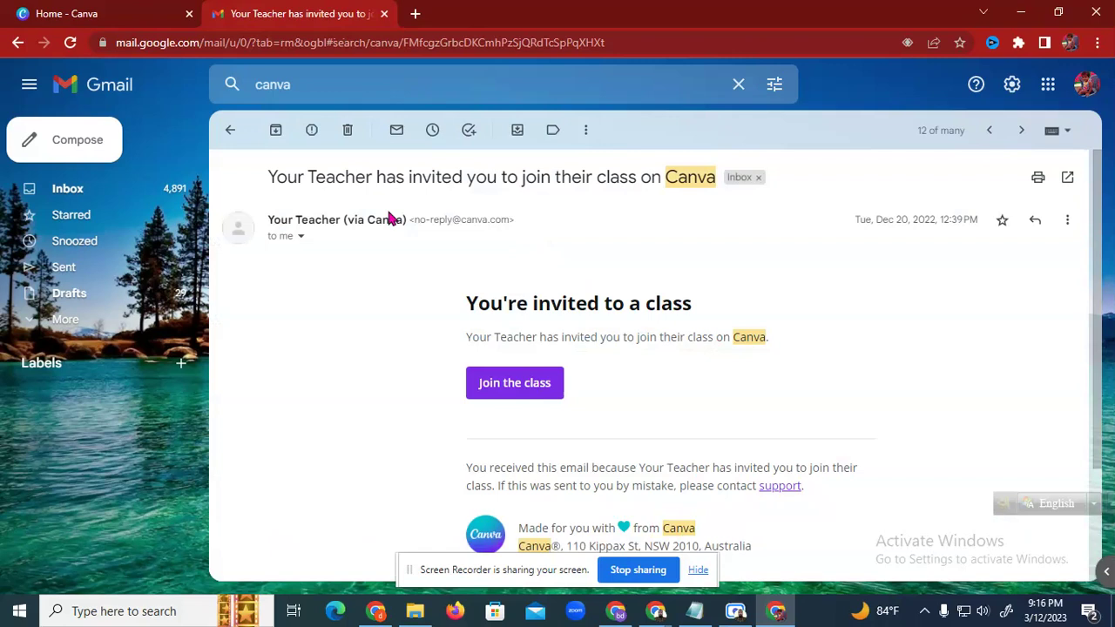
Examine the class invitation's subject and sent date, comparing it with the Canva home page, and close the Gmail tab
drag(271, 177, 550, 201)
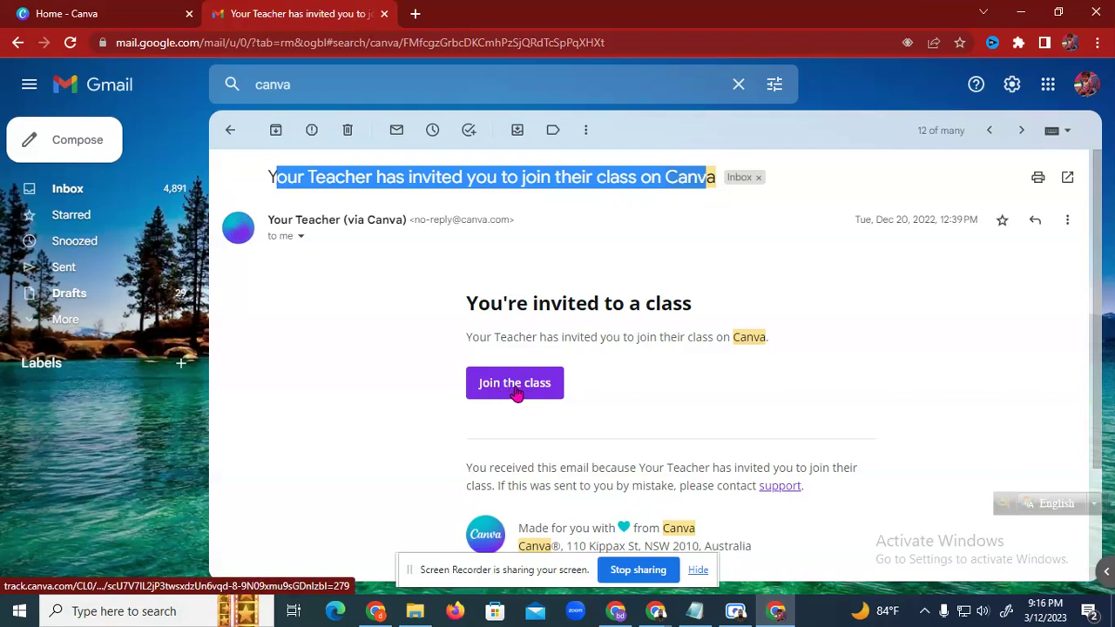
click(135, 11)
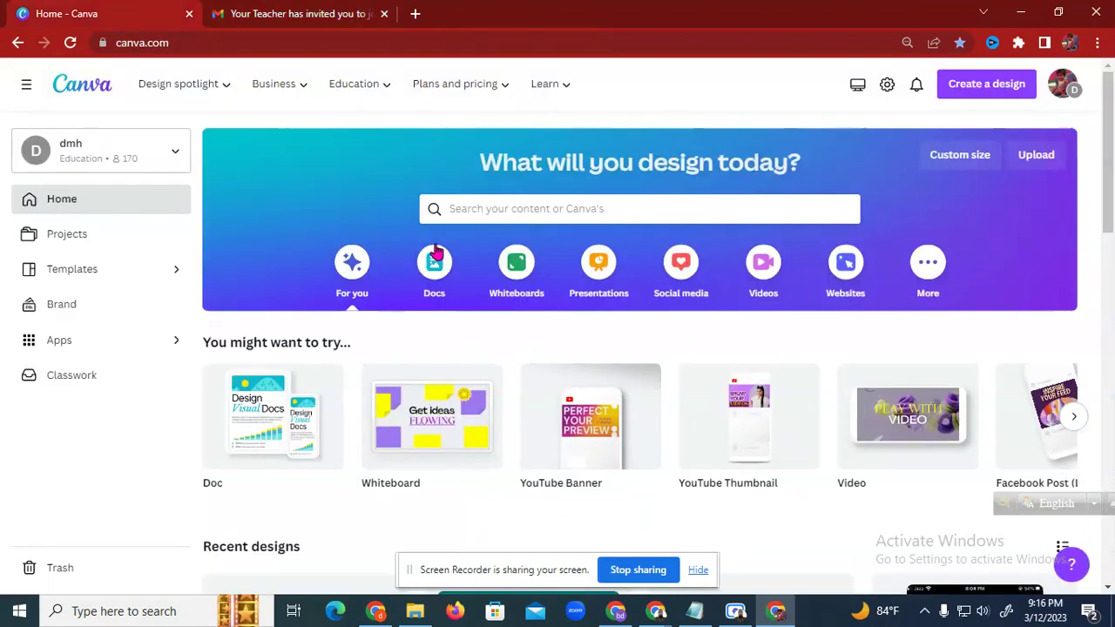
click(332, 18)
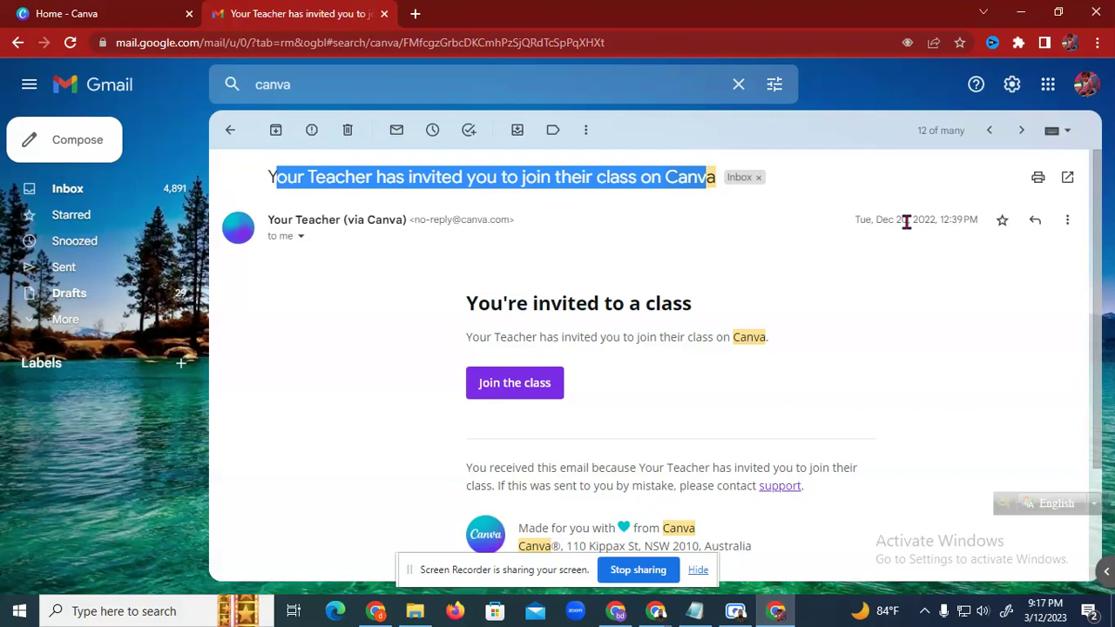
drag(877, 220, 909, 221)
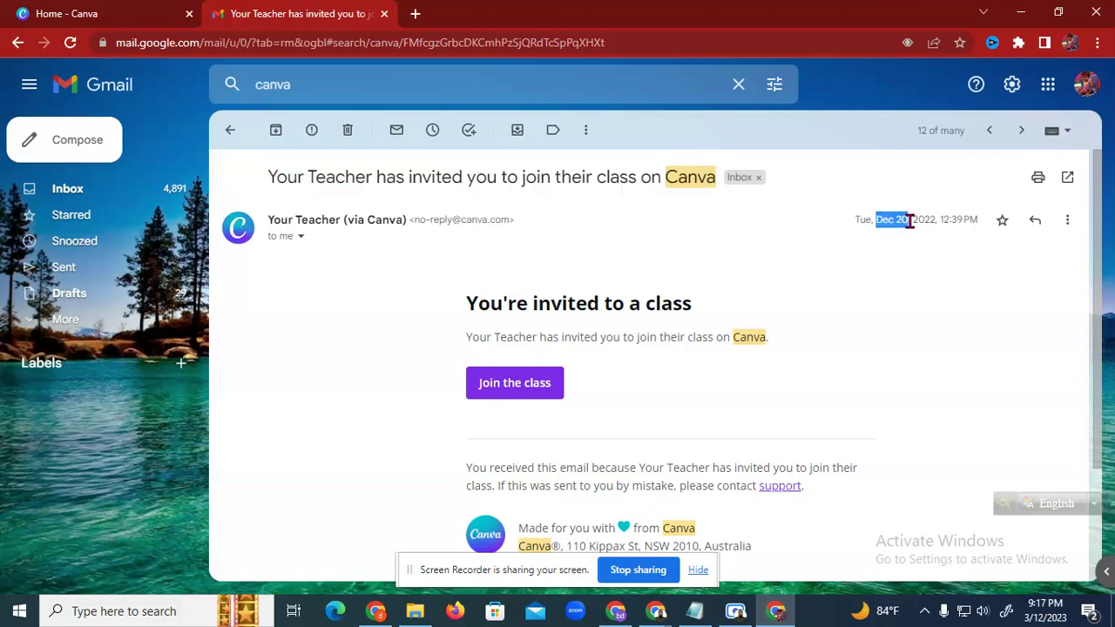
click(384, 14)
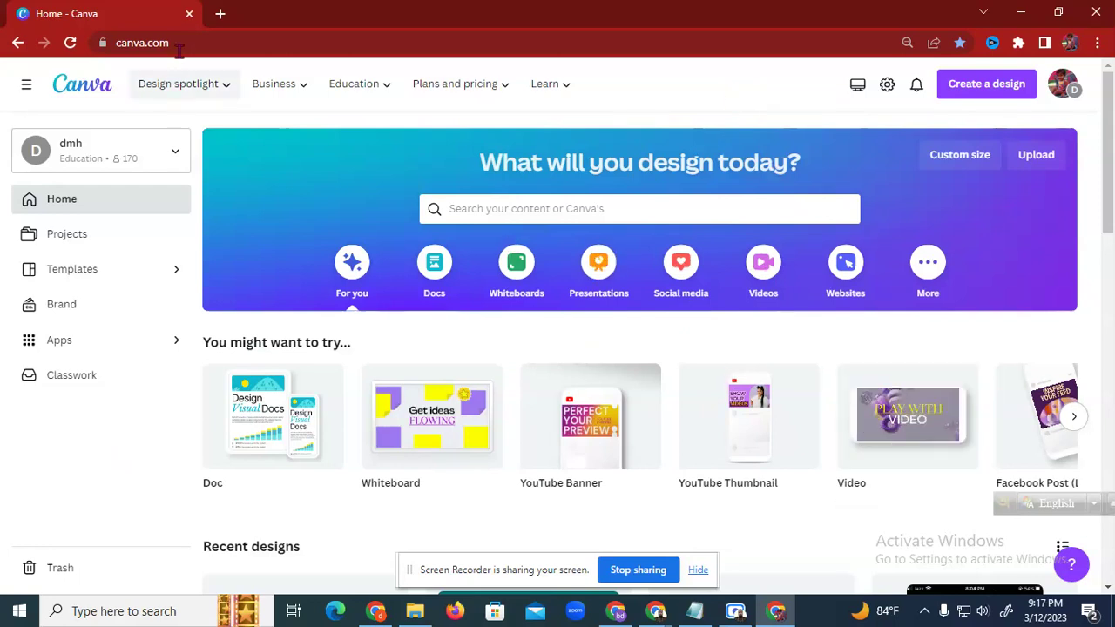
Search Canva's templates for "facebook post" and open the Facebook Post (Landscape) category
click(131, 44)
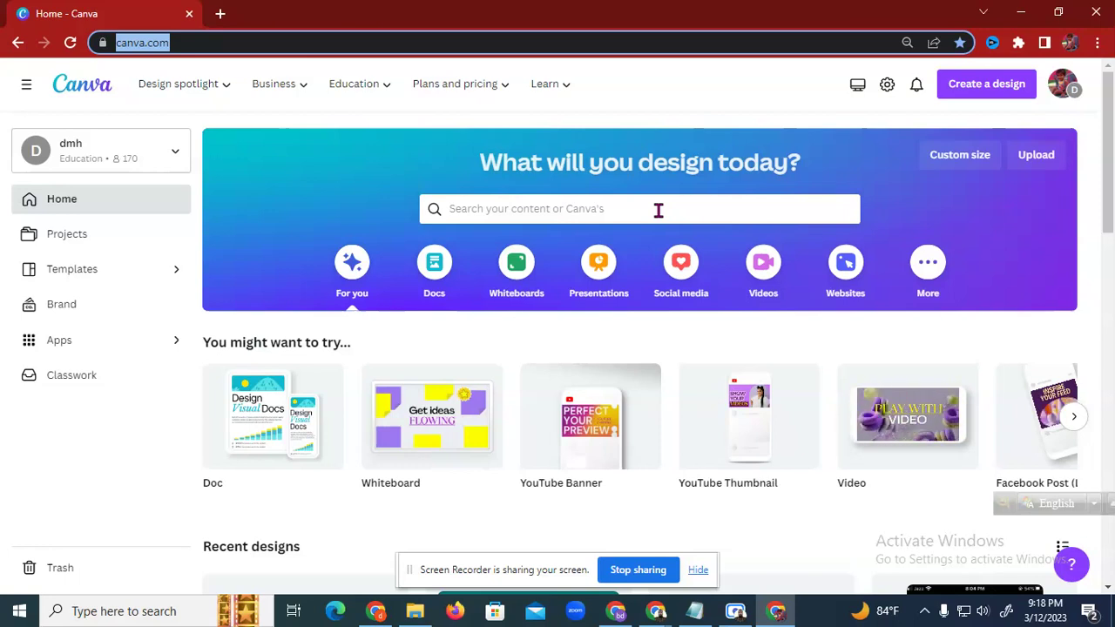
click(570, 209)
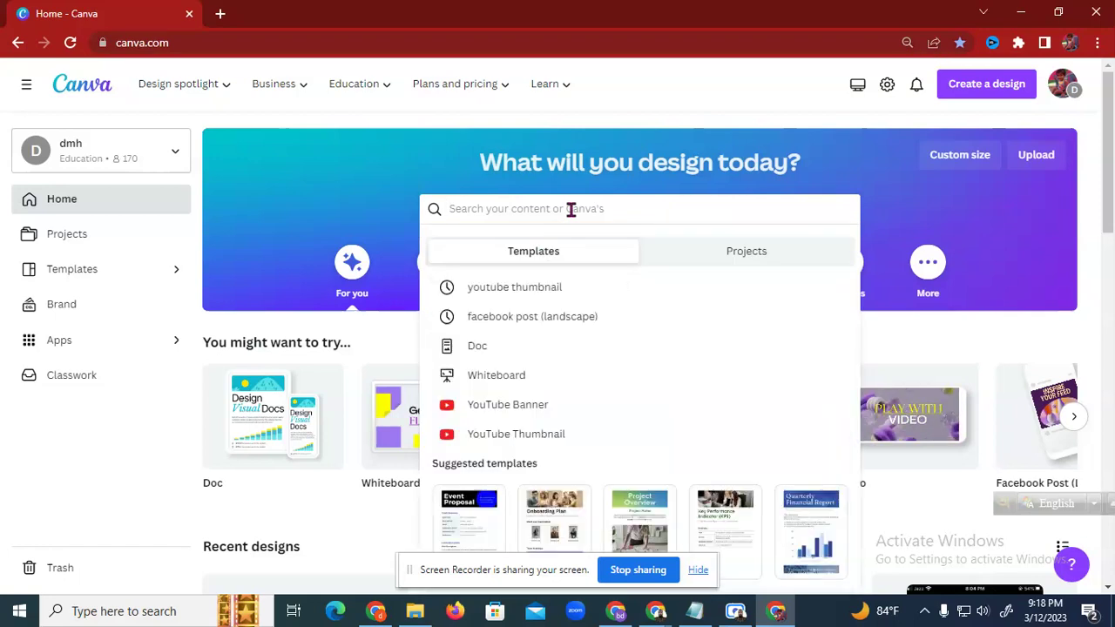
text(faceboo)
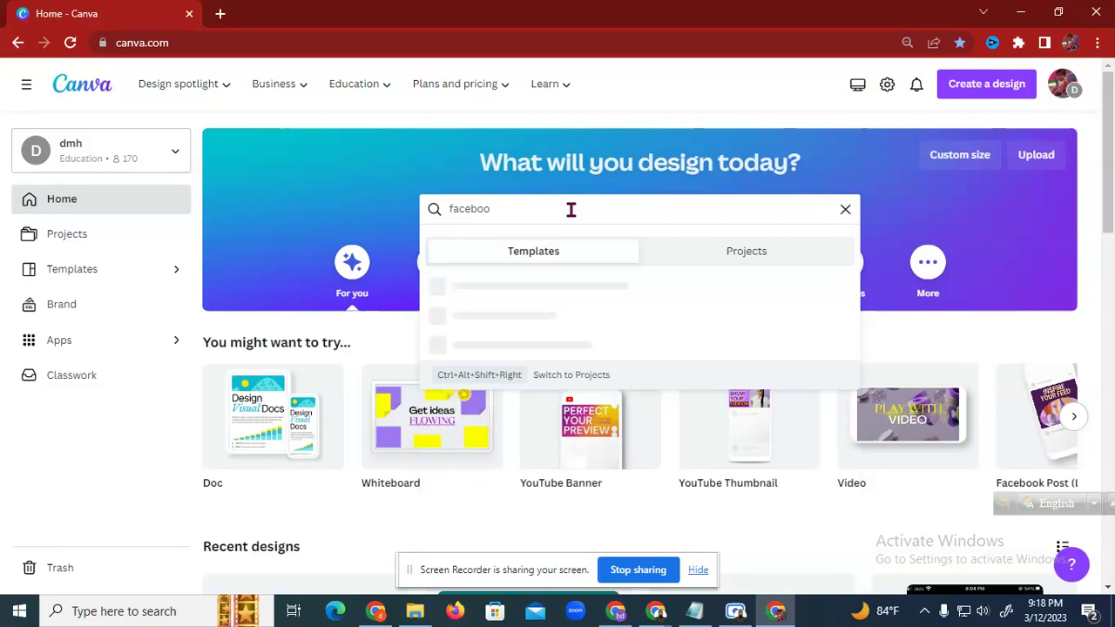
text(k)
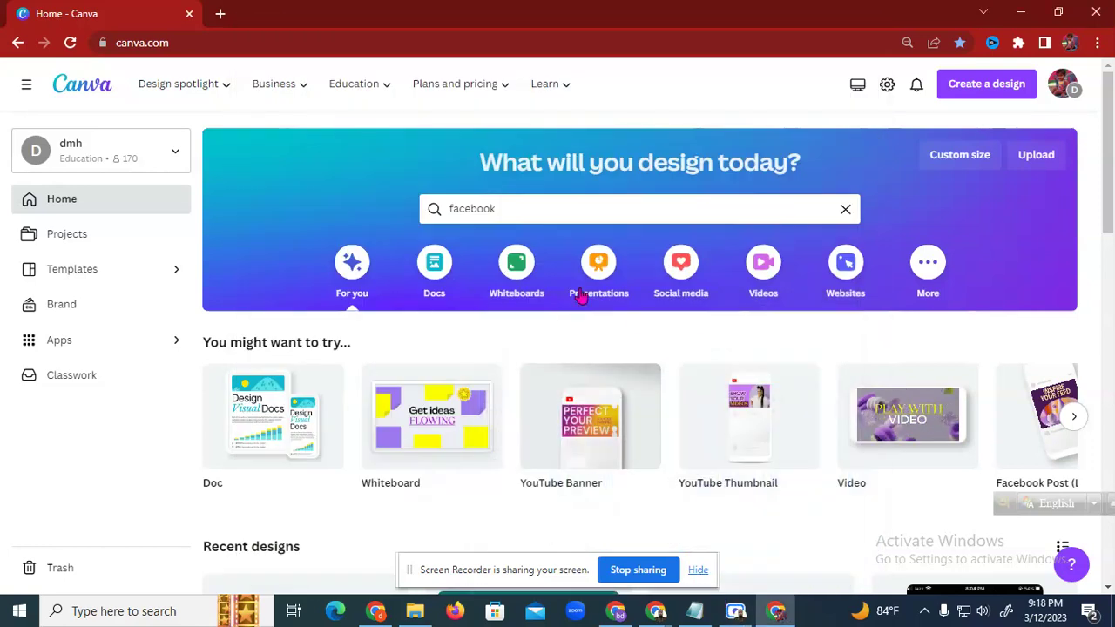
click(517, 209)
text(po)
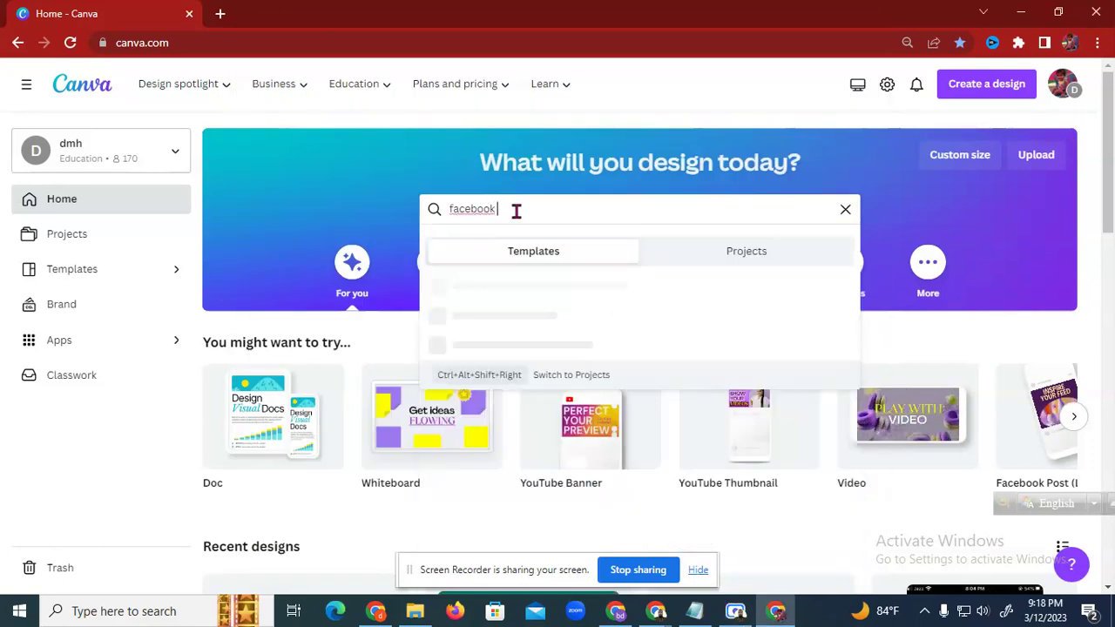
text(st)
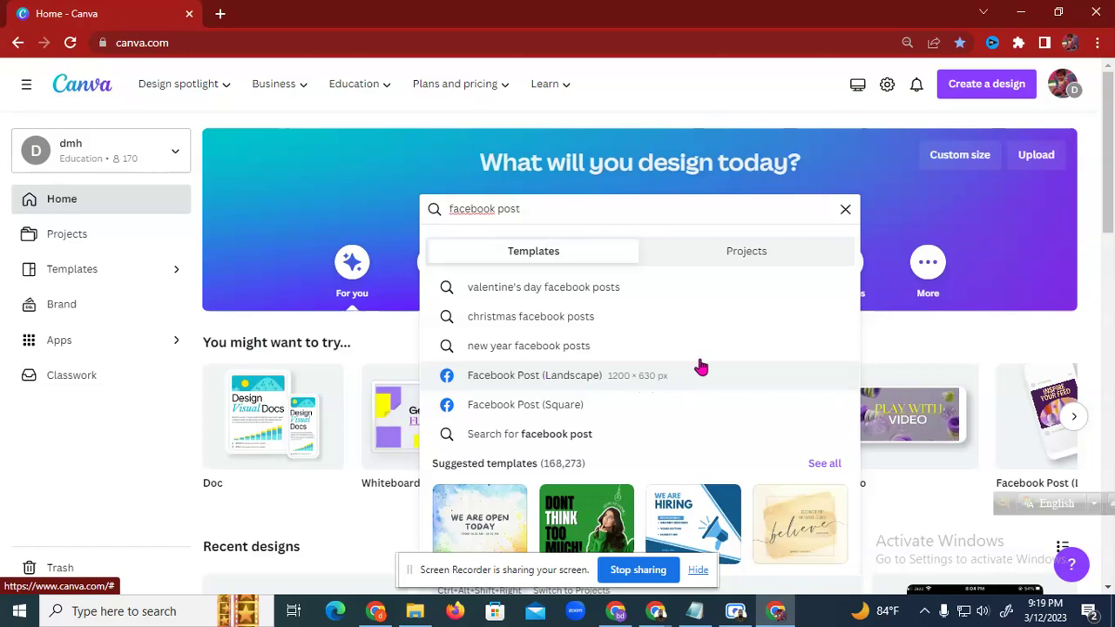
click(571, 383)
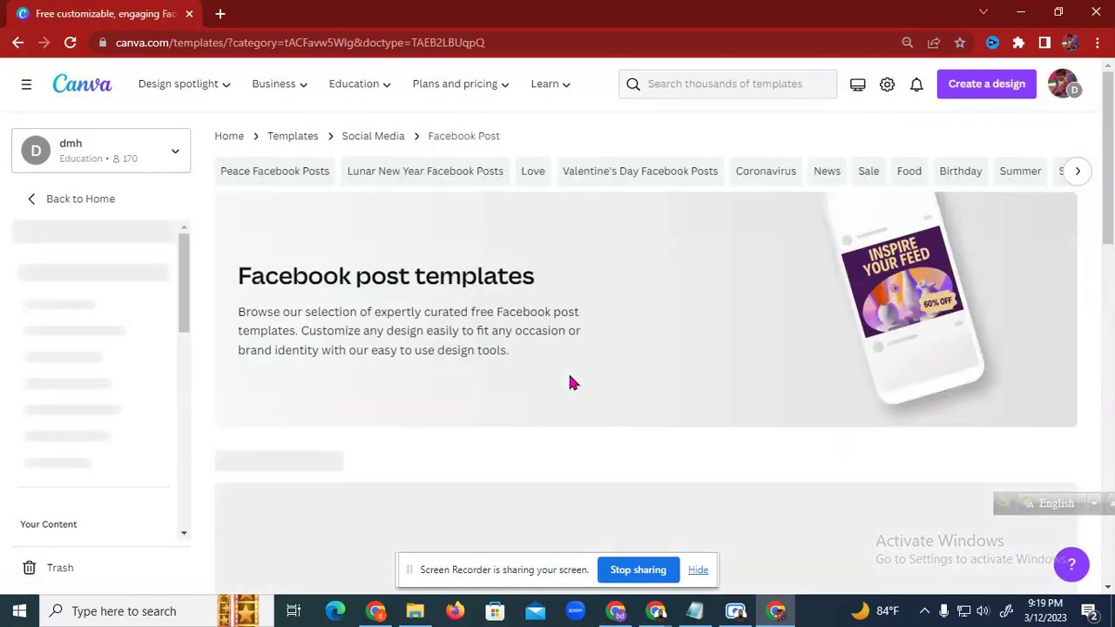
Browse the Facebook post template gallery to examine the available designs
scroll(560, 331, down, 4)
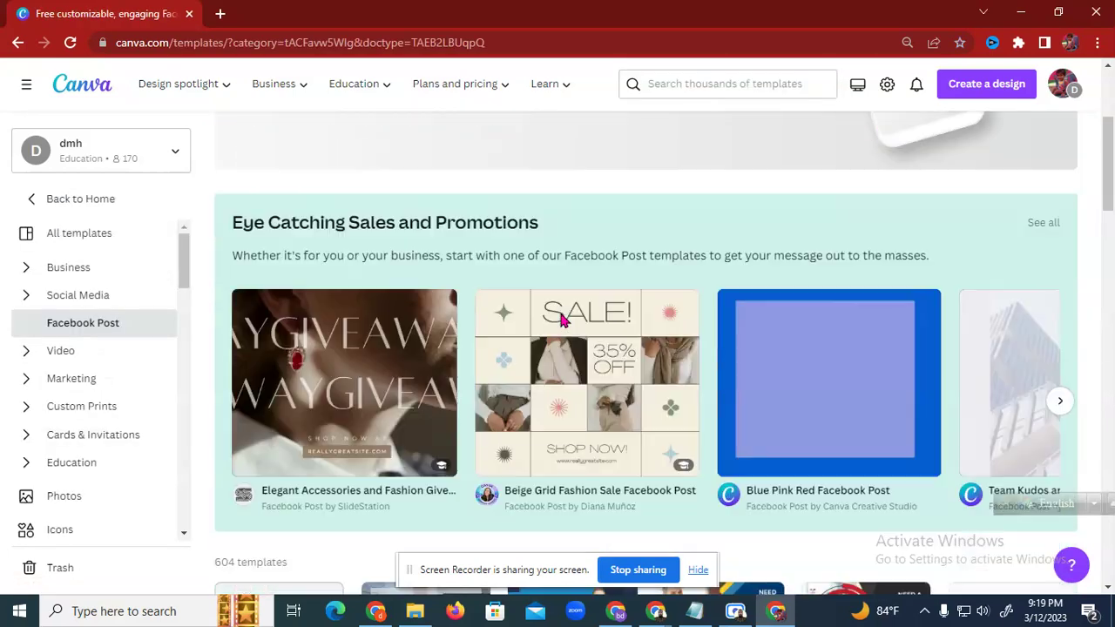
scroll(560, 321, down, 3)
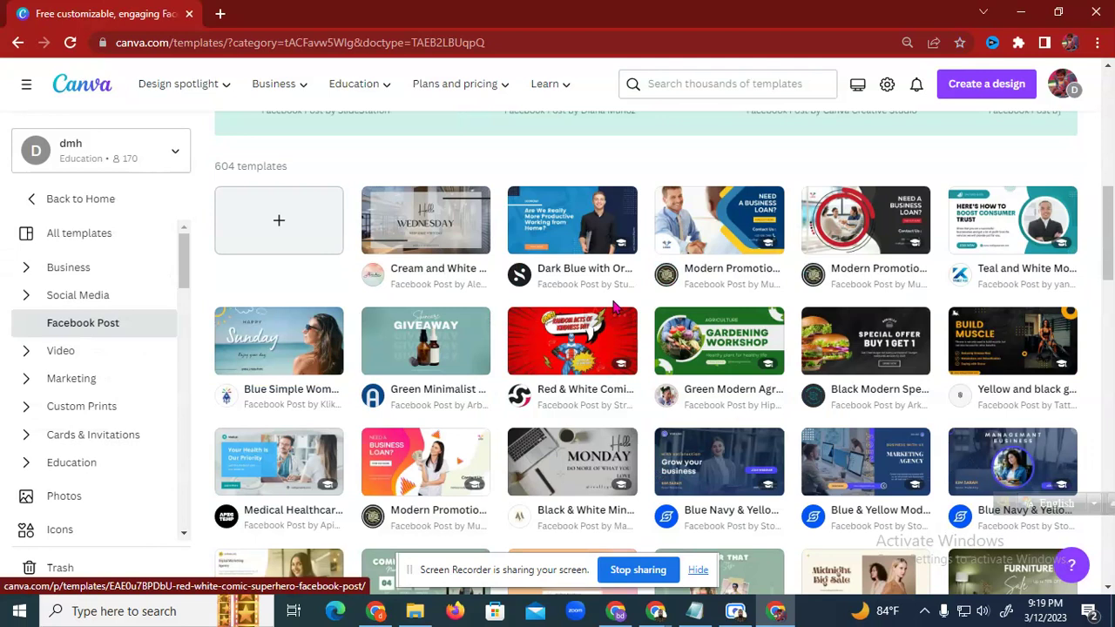
scroll(625, 306, up, 2)
scroll(625, 306, up, 1)
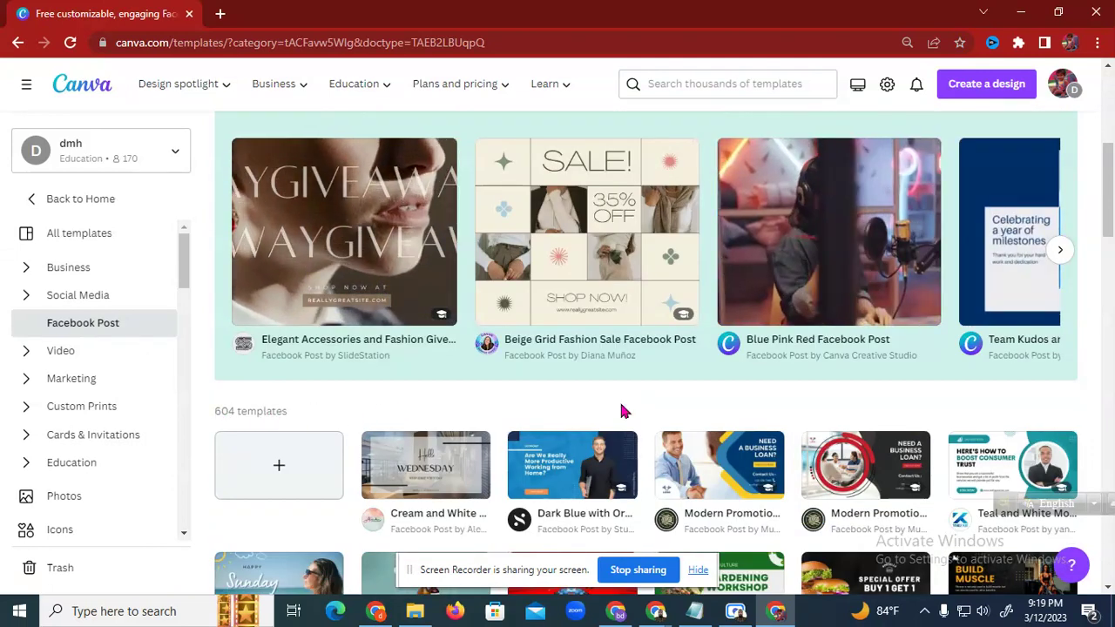
scroll(622, 411, down, 2)
scroll(697, 392, down, 2)
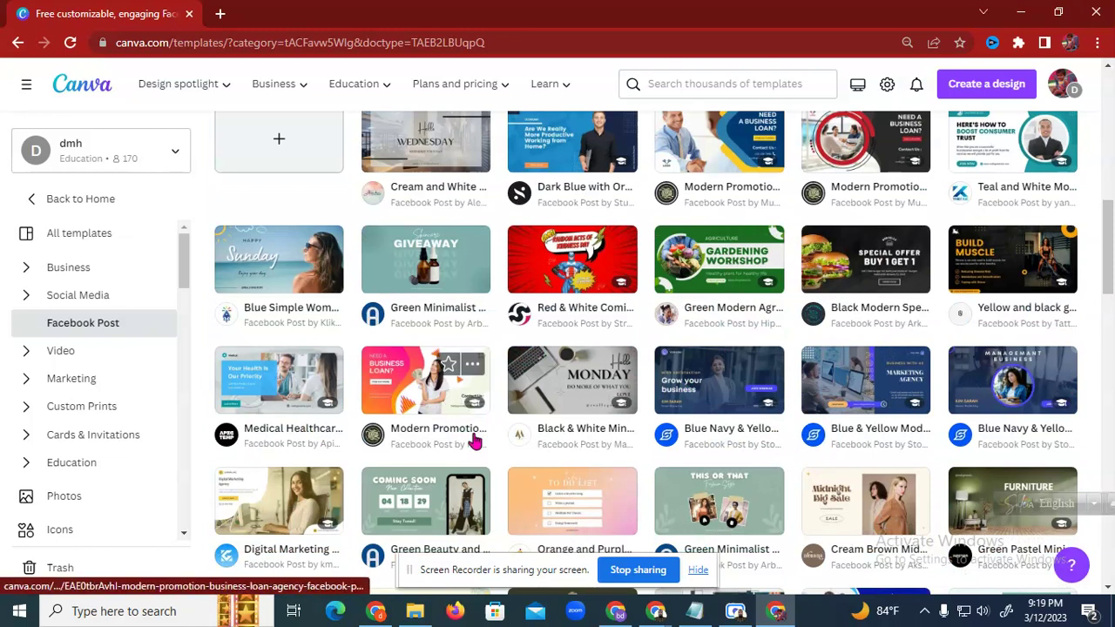
mouse_move(466, 411)
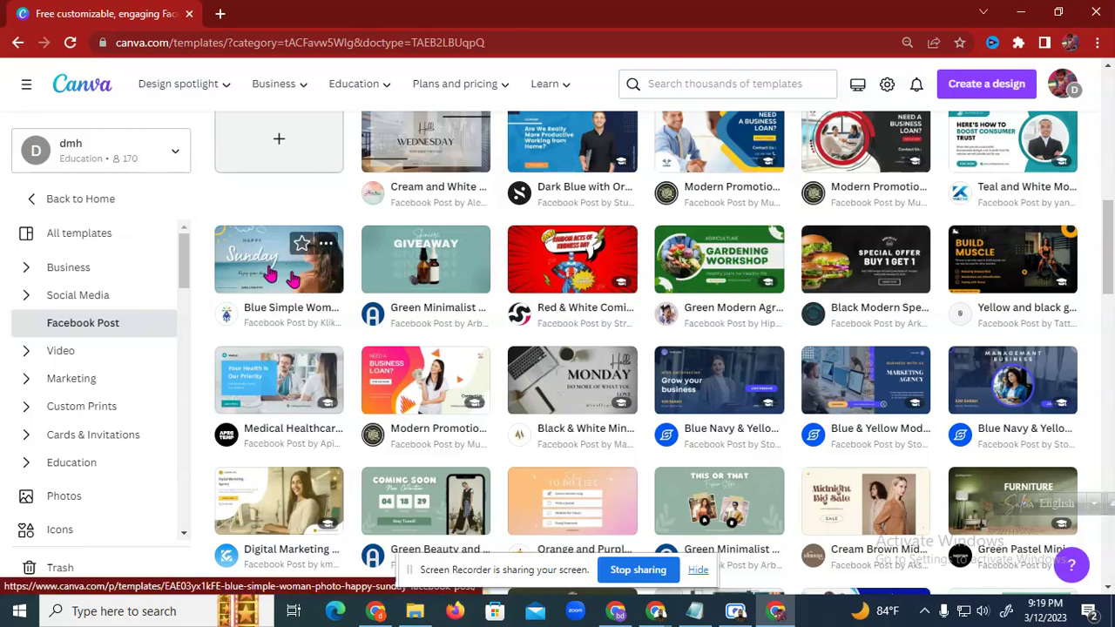
scroll(595, 368, down, 4)
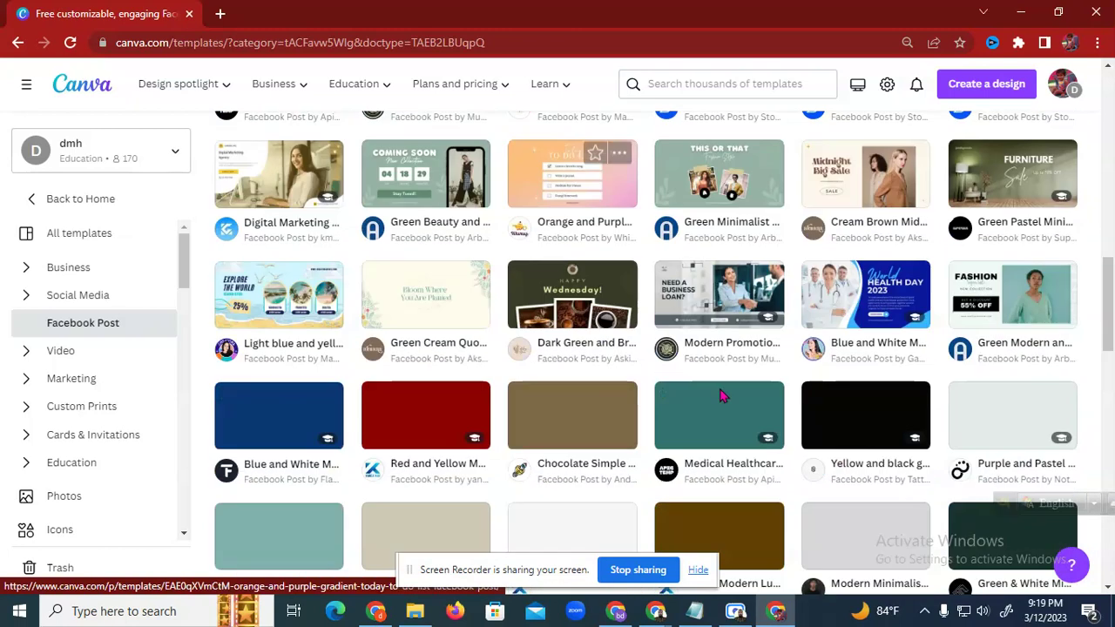
scroll(747, 396, down, 1)
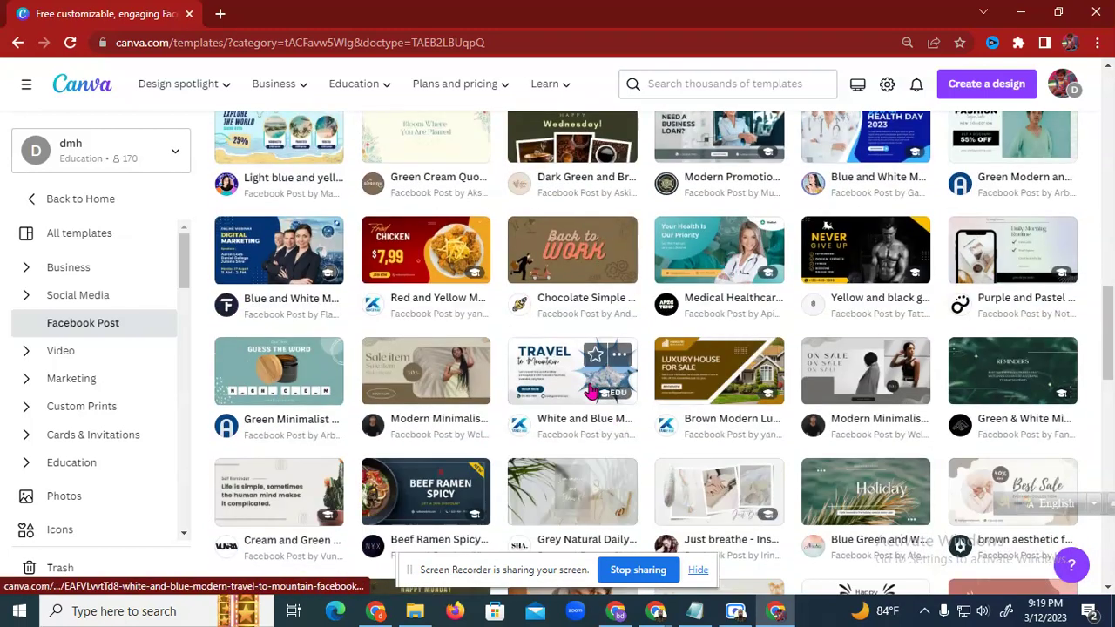
scroll(349, 340, up, 5)
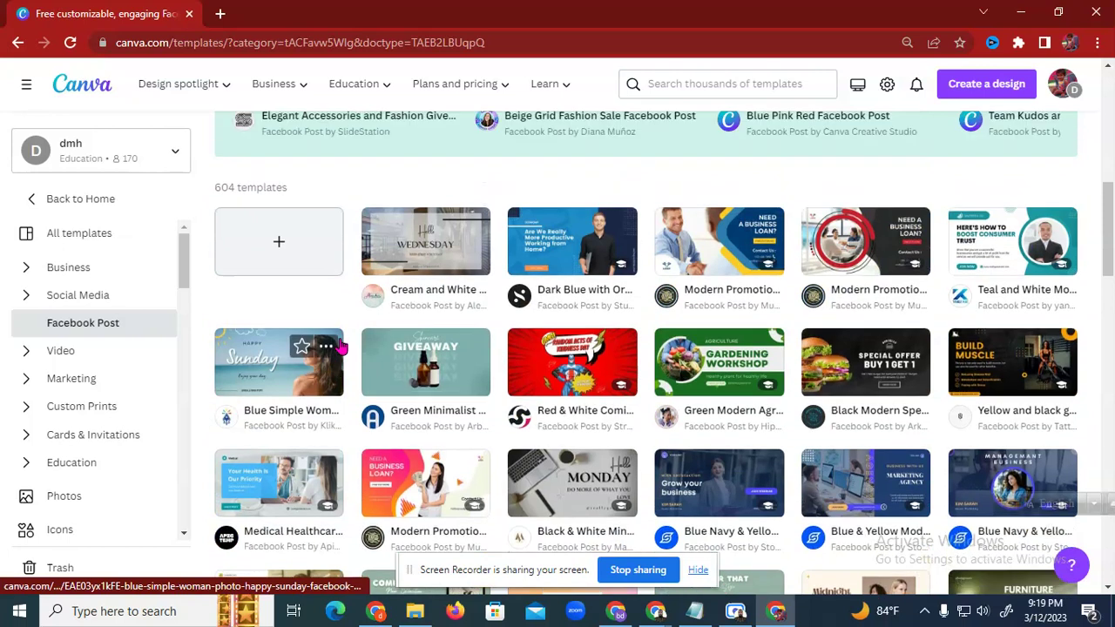
scroll(398, 403, up, 2)
scroll(398, 403, down, 1)
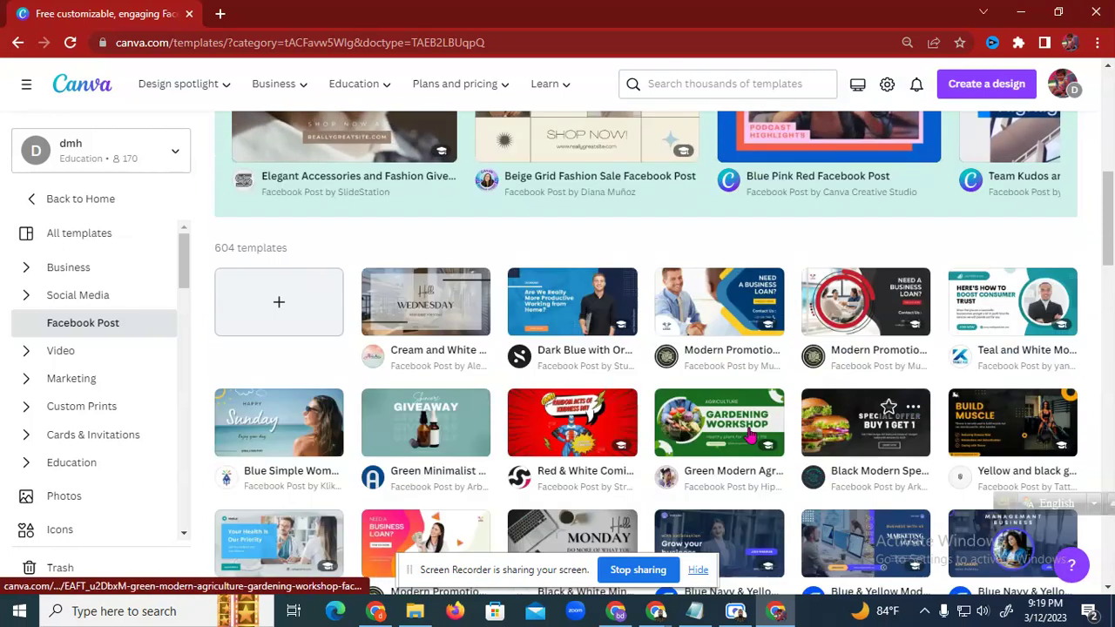
scroll(751, 435, down, 1)
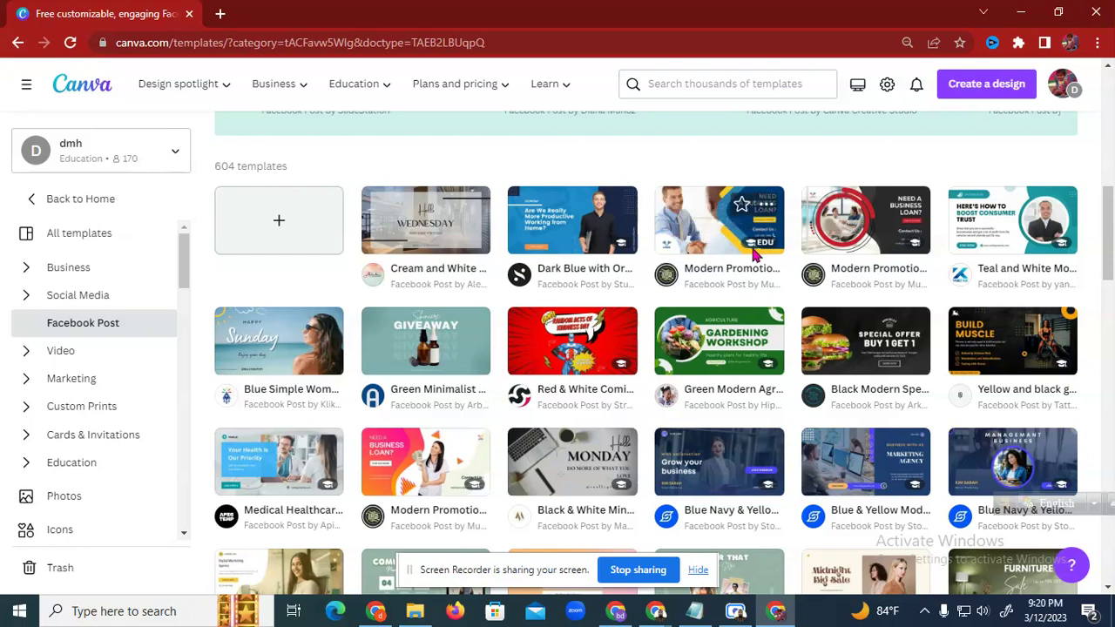
scroll(444, 386, down, 5)
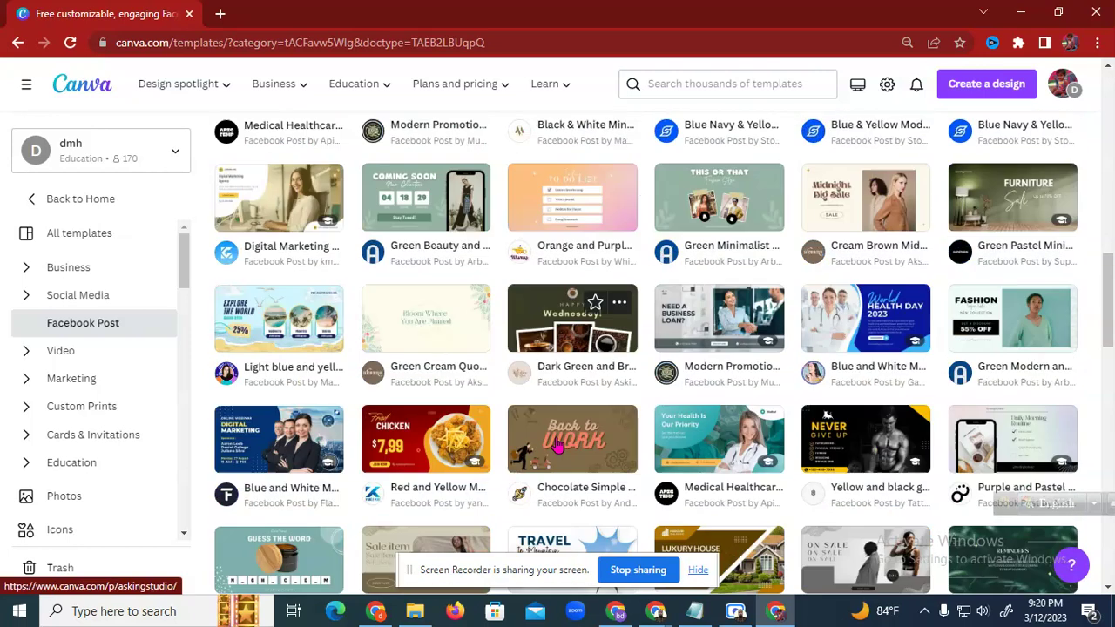
scroll(444, 386, down, 4)
scroll(449, 379, up, 8)
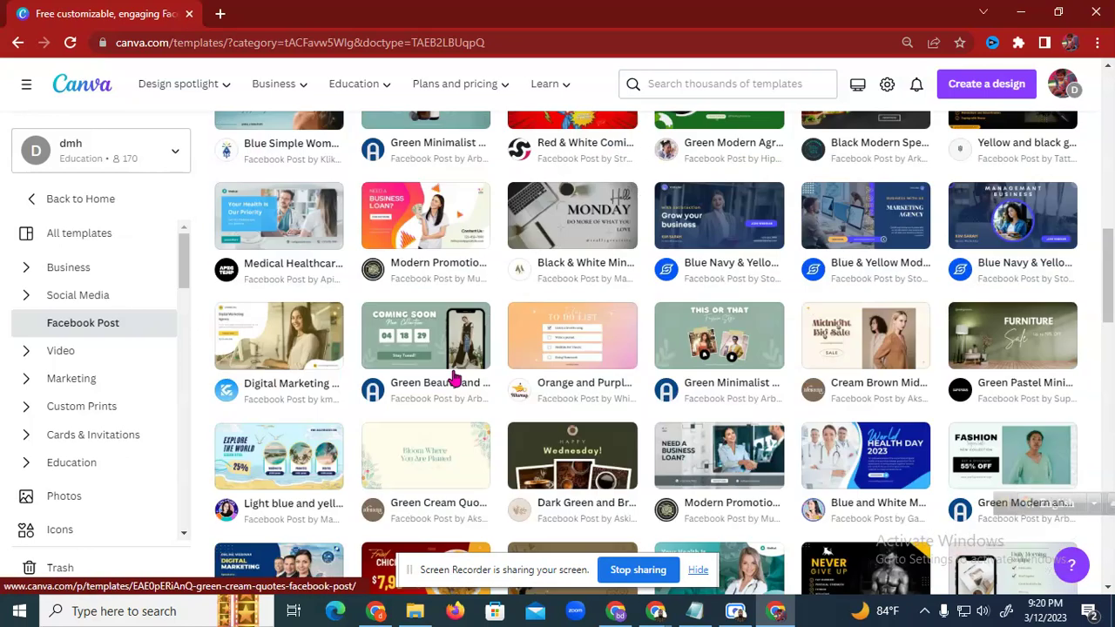
scroll(444, 375, up, 3)
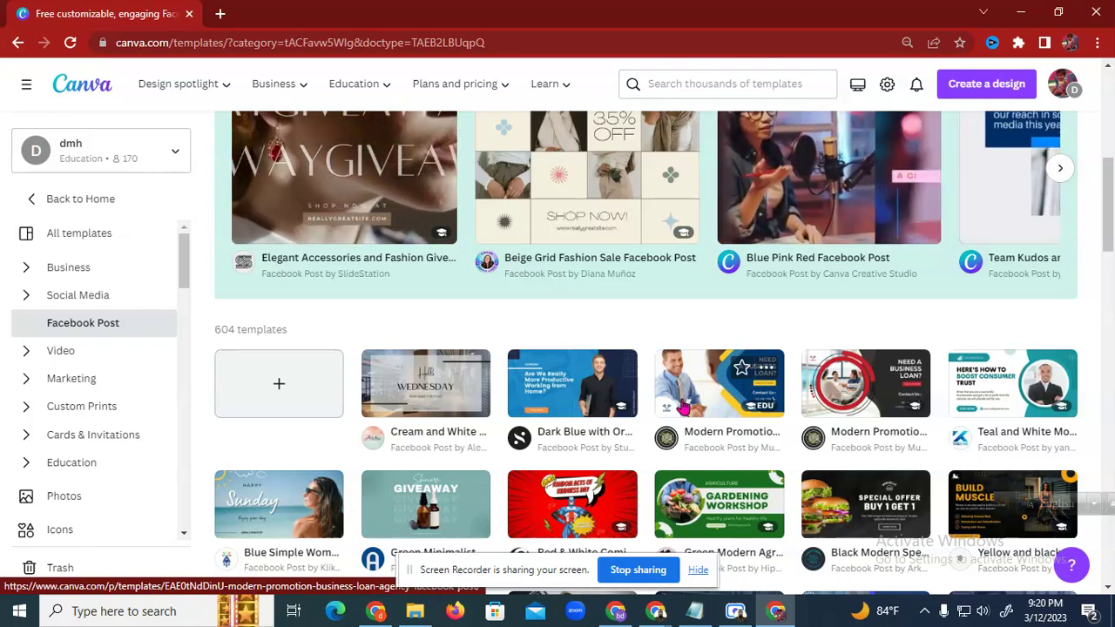
Enter "you" in the template search to look for another template type
click(719, 84)
text(you)
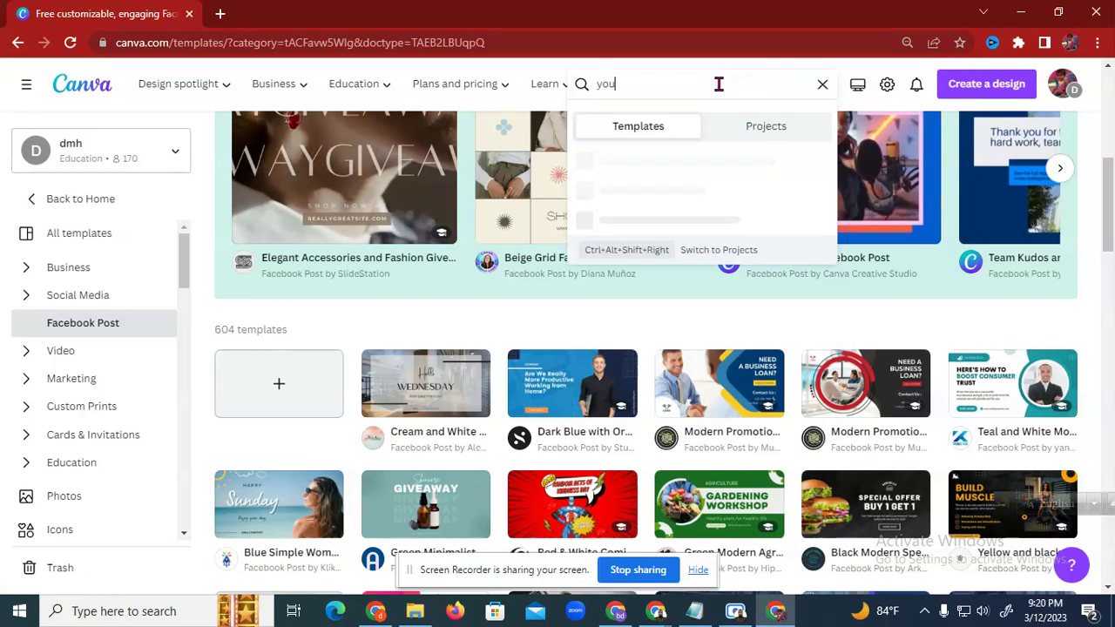